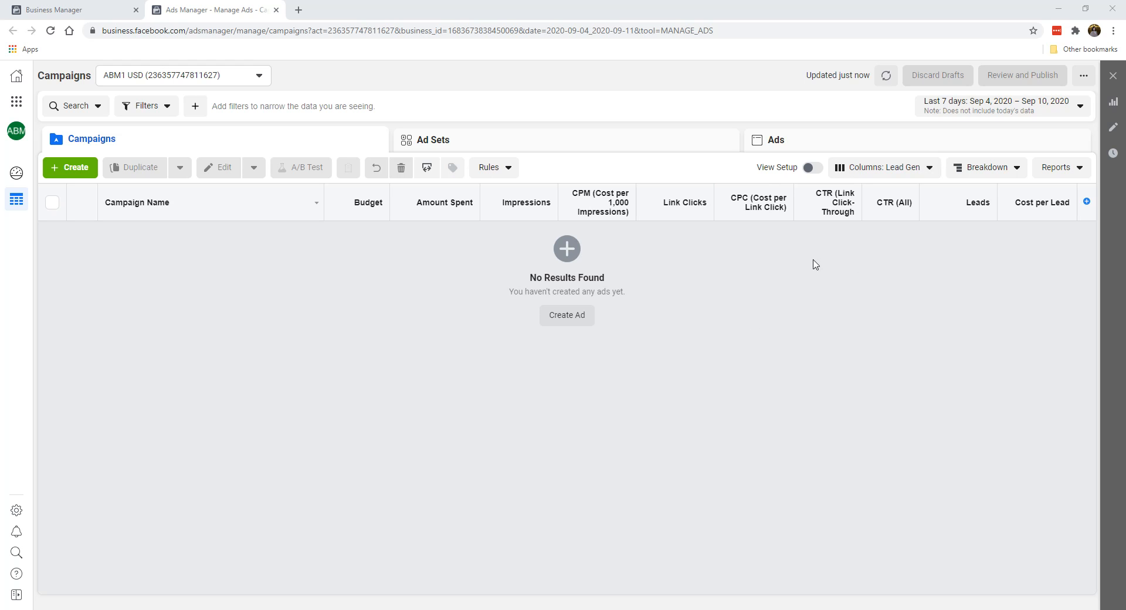
Step: Open the column customization for the campaign table and remove the Leads and Cost per Lead columns
left_click(883, 175)
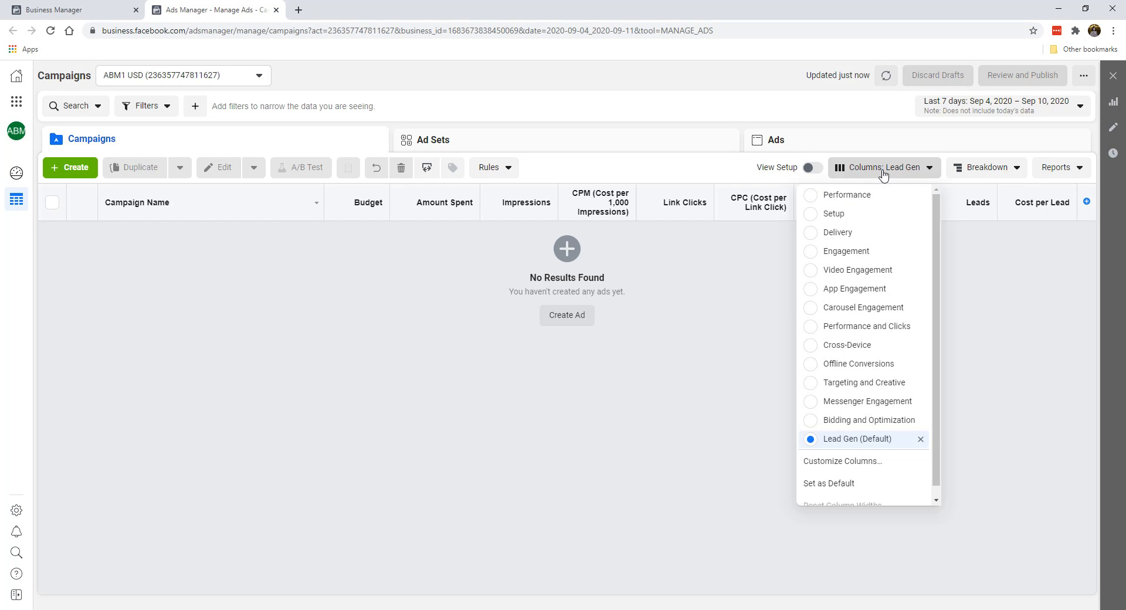
scroll(868, 399, "down", 1)
left_click(847, 463)
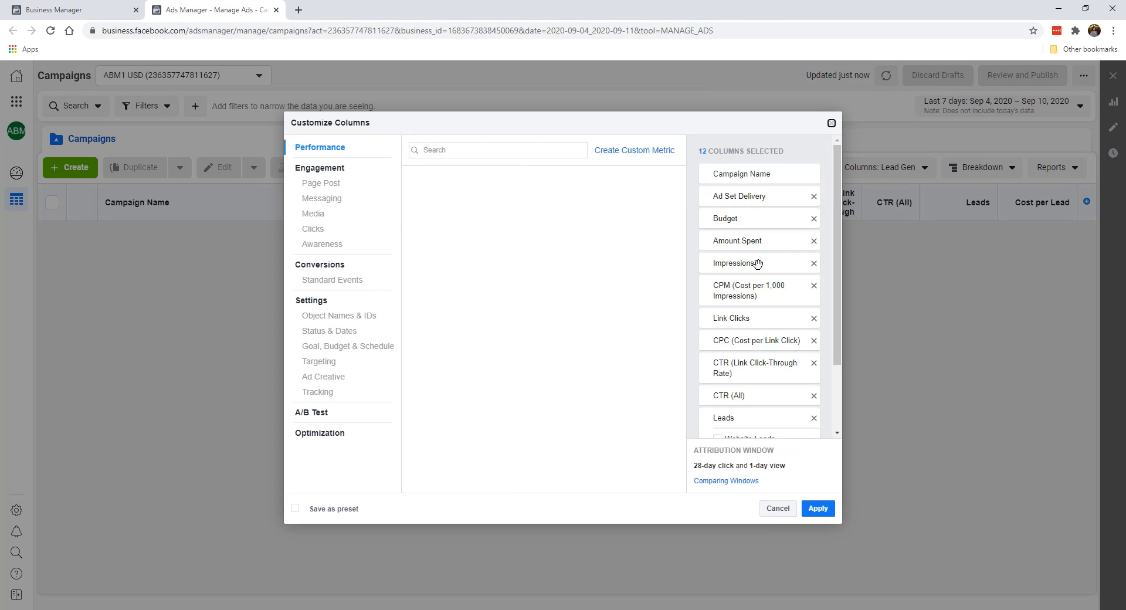
scroll(763, 282, "down", 2)
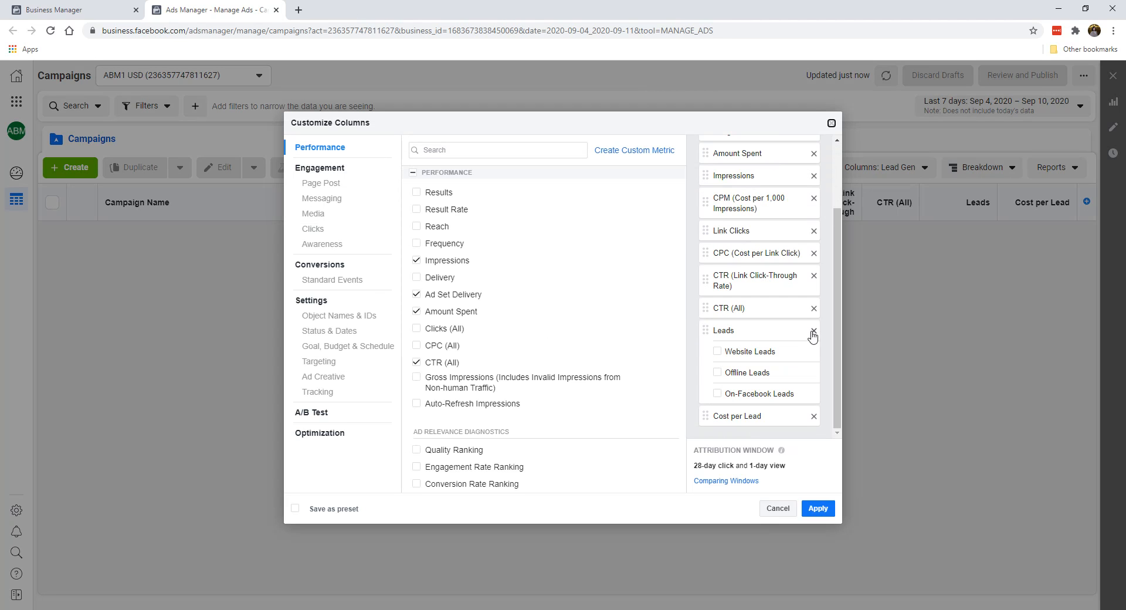
scroll(774, 265, "up", 2)
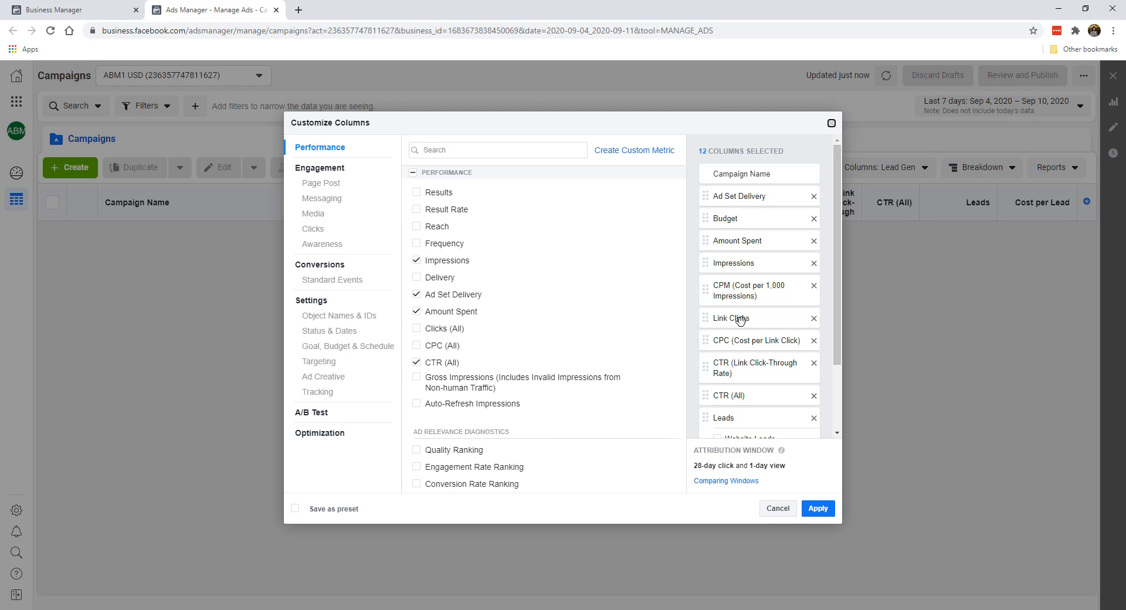
scroll(738, 354, "down", 1)
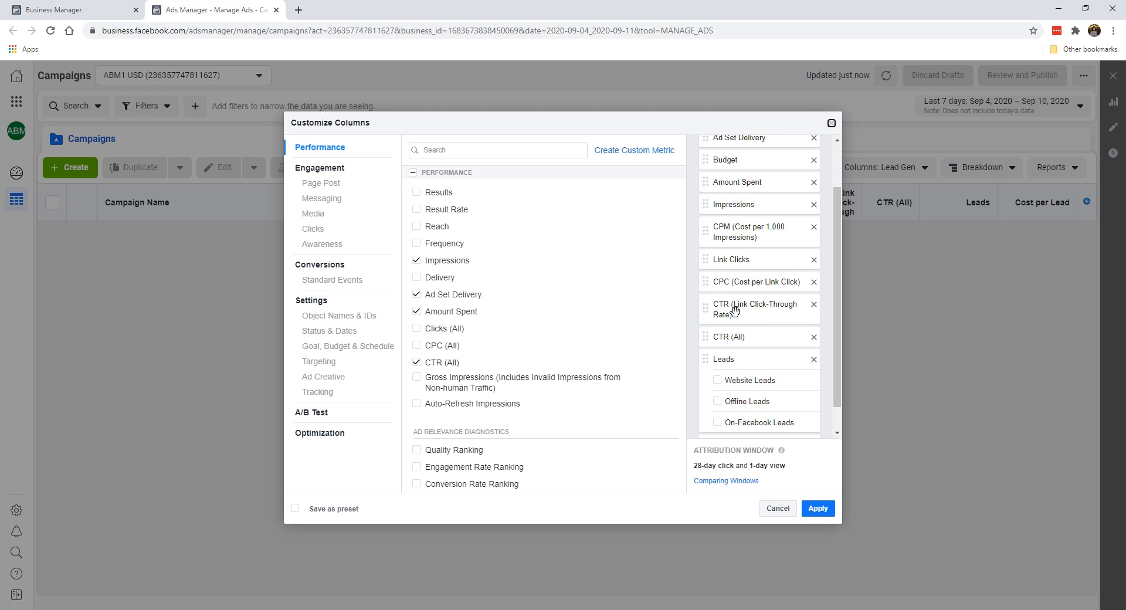
scroll(737, 340, "down", 1)
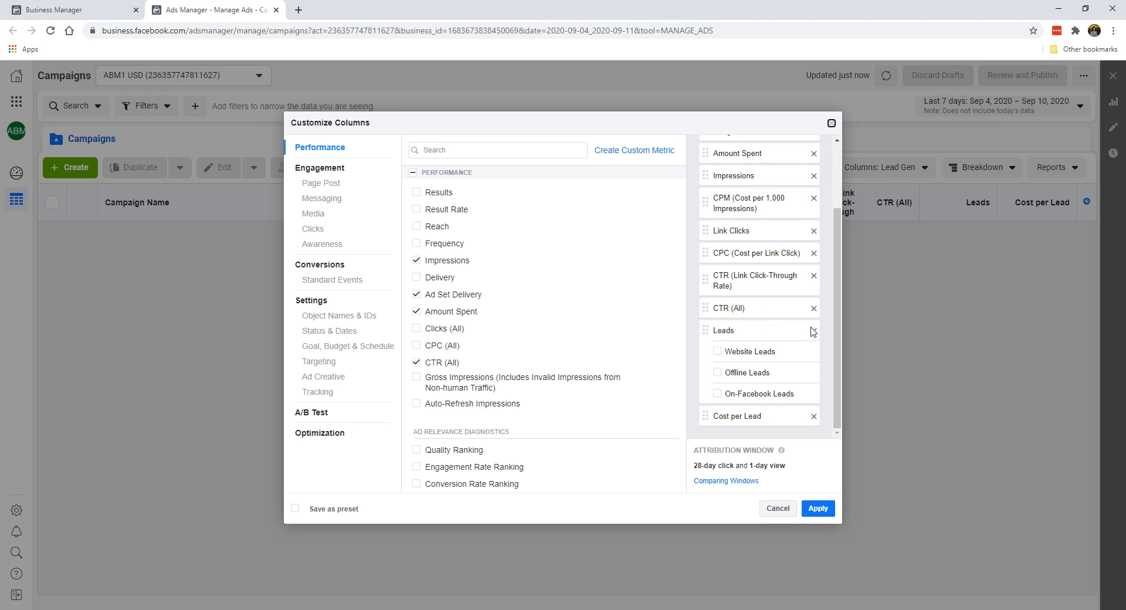
scroll(815, 410, "up", 1)
left_click(813, 353)
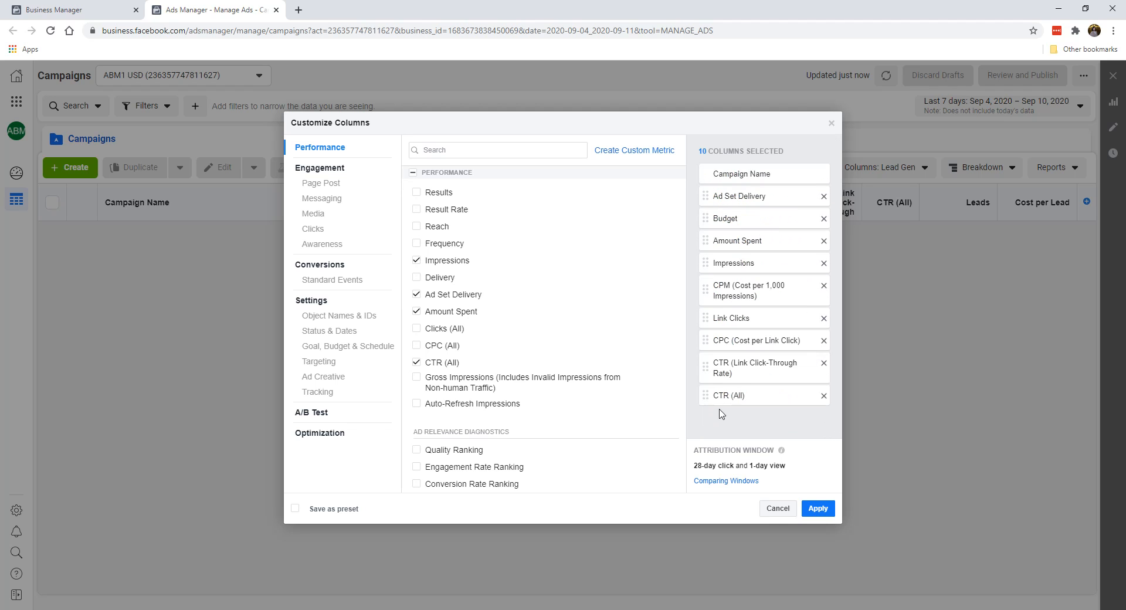
Step: Find the purchase metrics and add the total, value and cost columns for Purchases
left_click(490, 151)
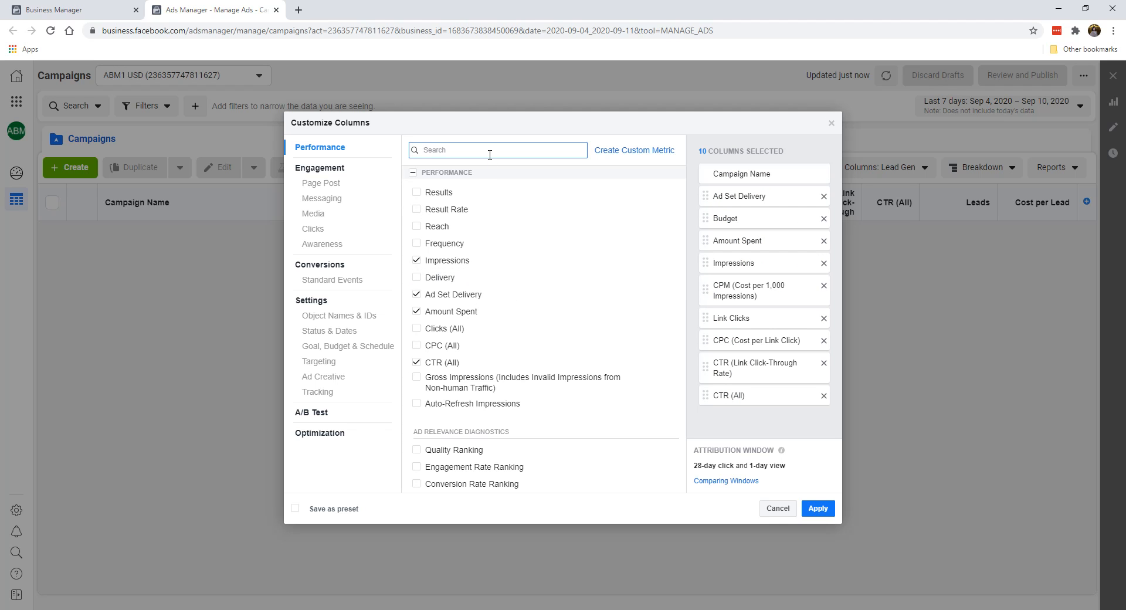
type("purc")
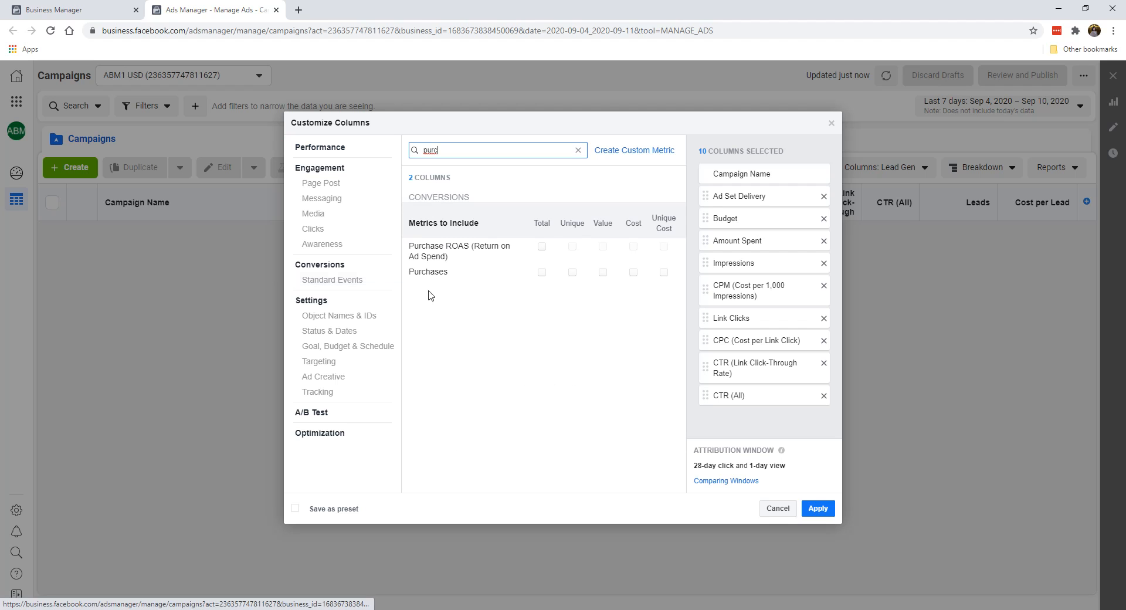
left_click(541, 272)
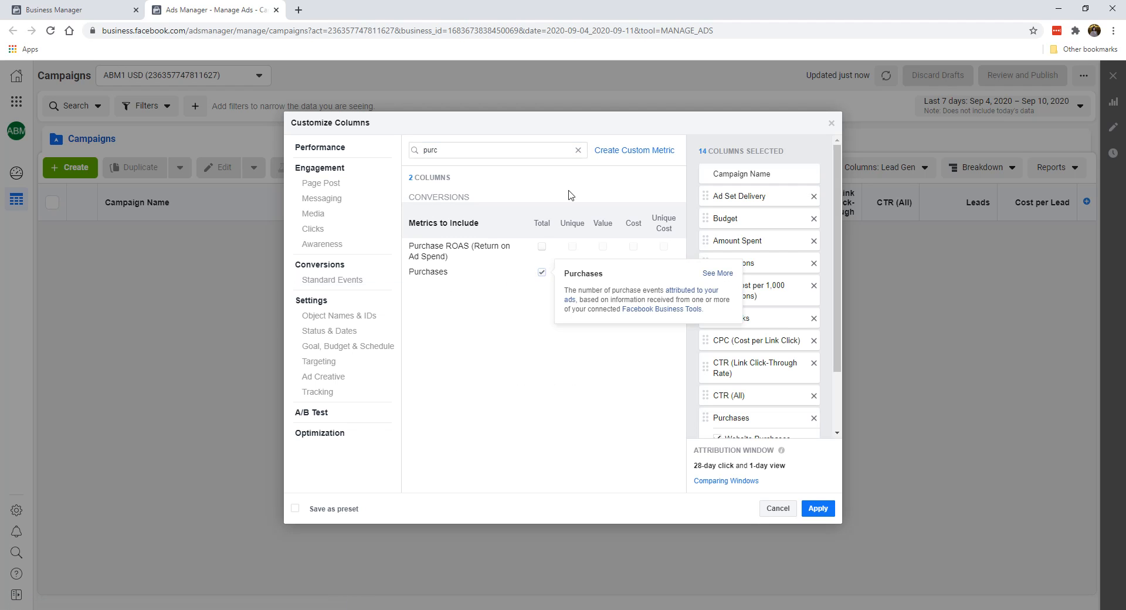
left_click(603, 272)
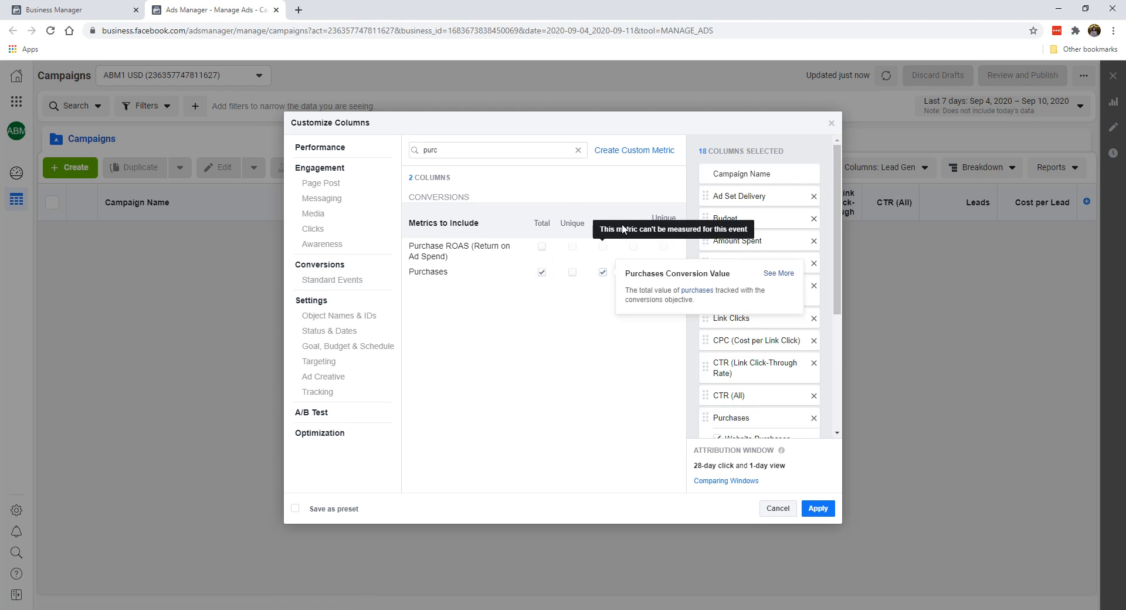
left_click(633, 272)
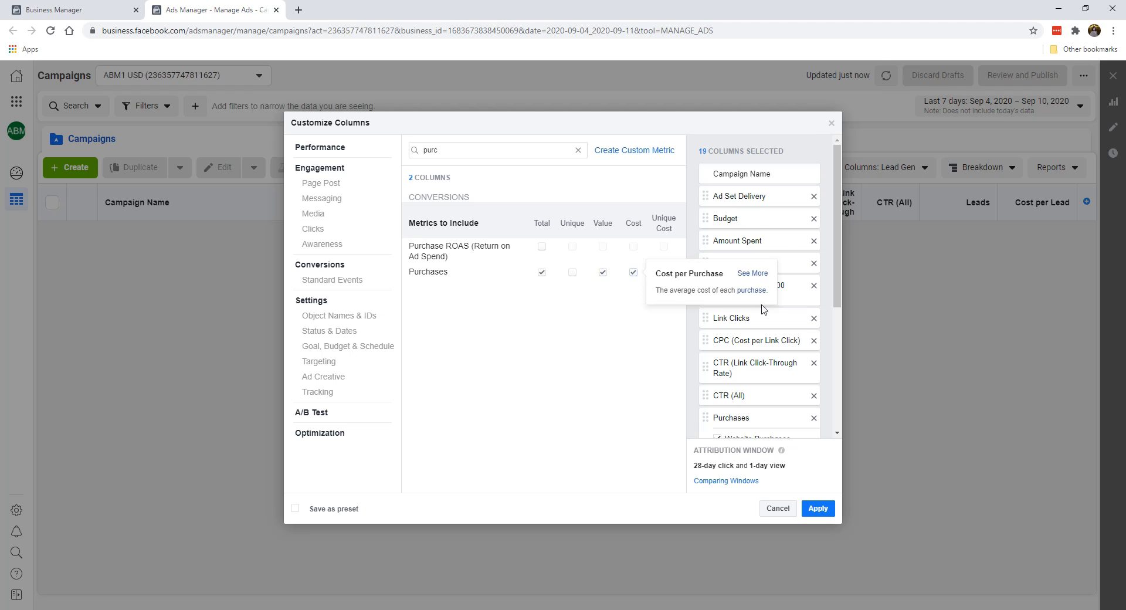
Step: Clear the website, offline and on-Facebook breakdowns under both Purchases and Purchases Conversion Value
scroll(821, 311, "down", 4)
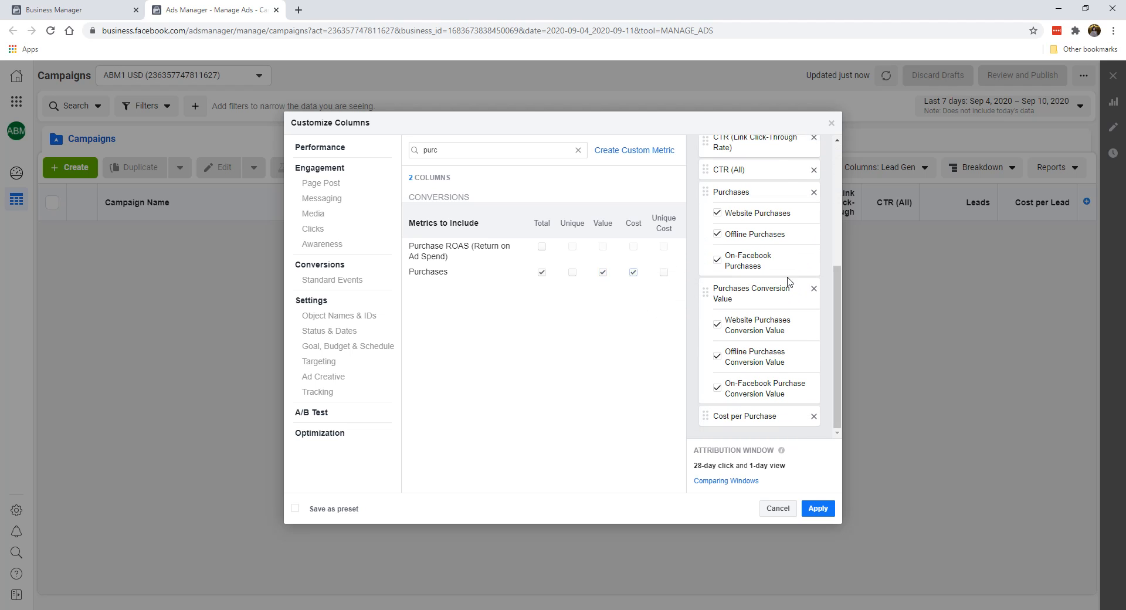
scroll(839, 311, "up", 1)
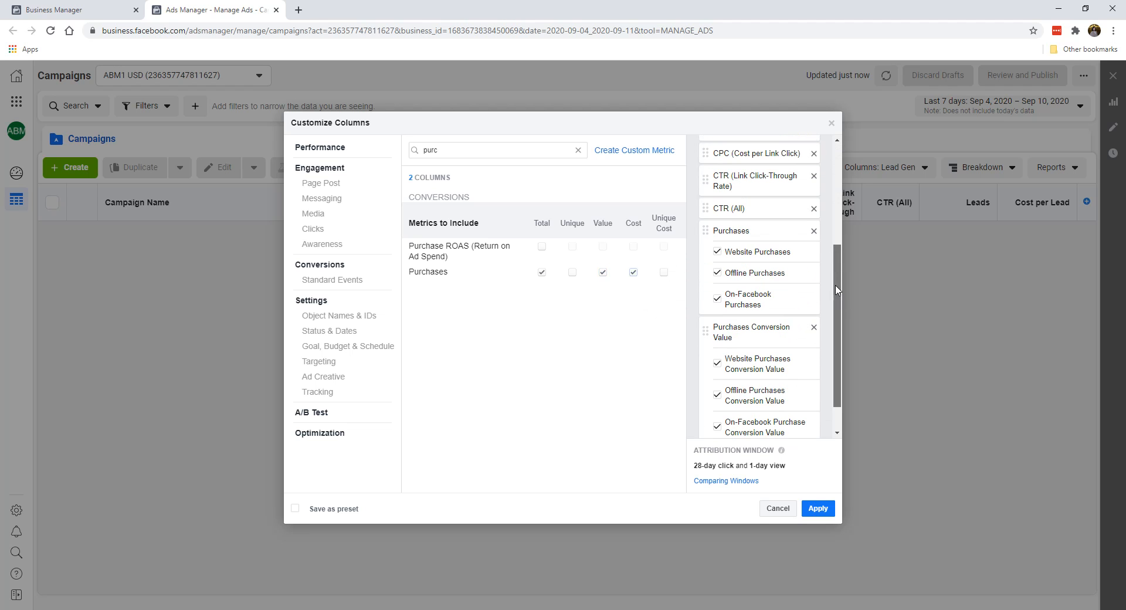
left_click(718, 253)
left_click(716, 272)
left_click(717, 298)
scroll(717, 302, "down", 1)
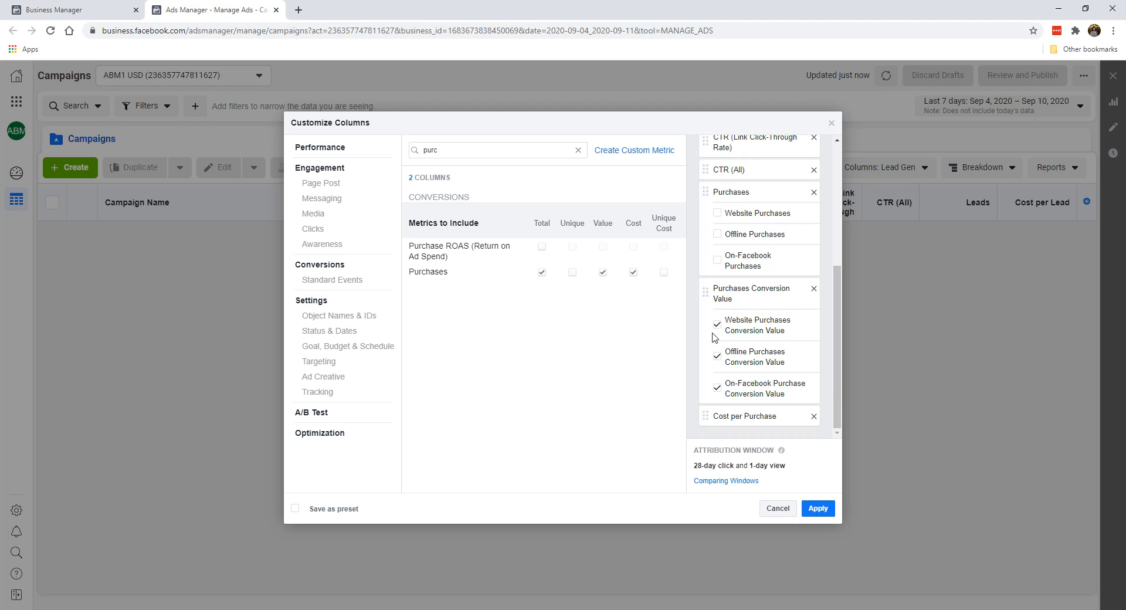
left_click(716, 327)
left_click(717, 357)
left_click(716, 388)
Step: Add the Purchase ROAS (Return on Ad Spend) total column and clear its website breakdown
scroll(727, 376, "up", 1)
scroll(745, 267, "down", 2)
scroll(731, 419, "up", 3)
scroll(727, 352, "down", 3)
mouse_move(545, 251)
left_click(542, 246)
scroll(733, 328, "down", 2)
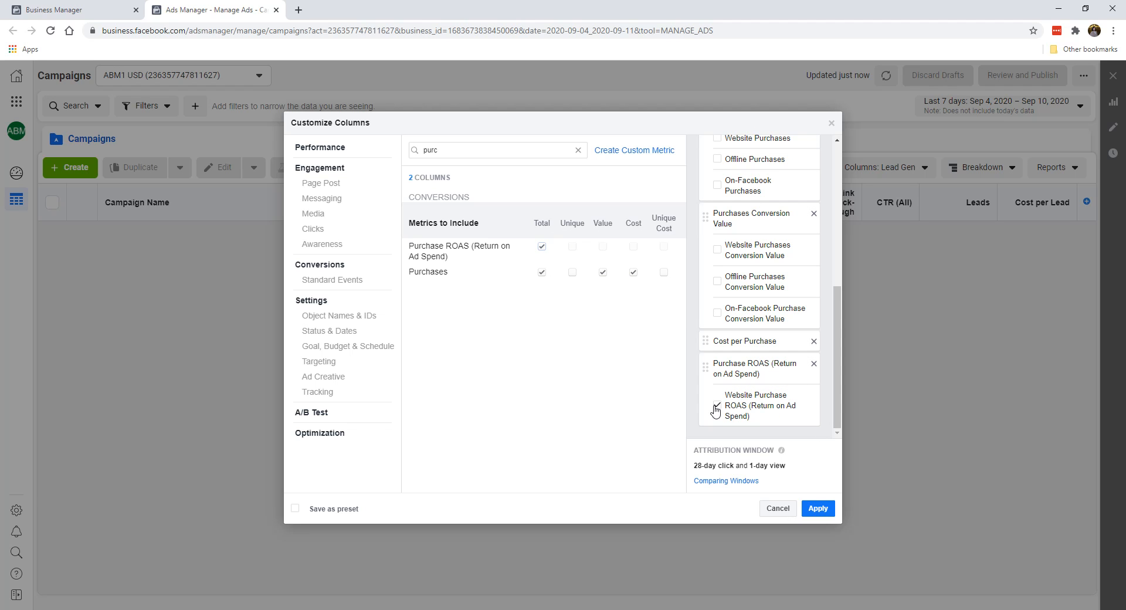
left_click(716, 406)
scroll(782, 298, "up", 3)
scroll(782, 298, "down", 3)
Step: Save the selected columns as a preset named "Purchase" and apply it to the campaign table
left_click(330, 510)
type("Purchases")
left_click(820, 509)
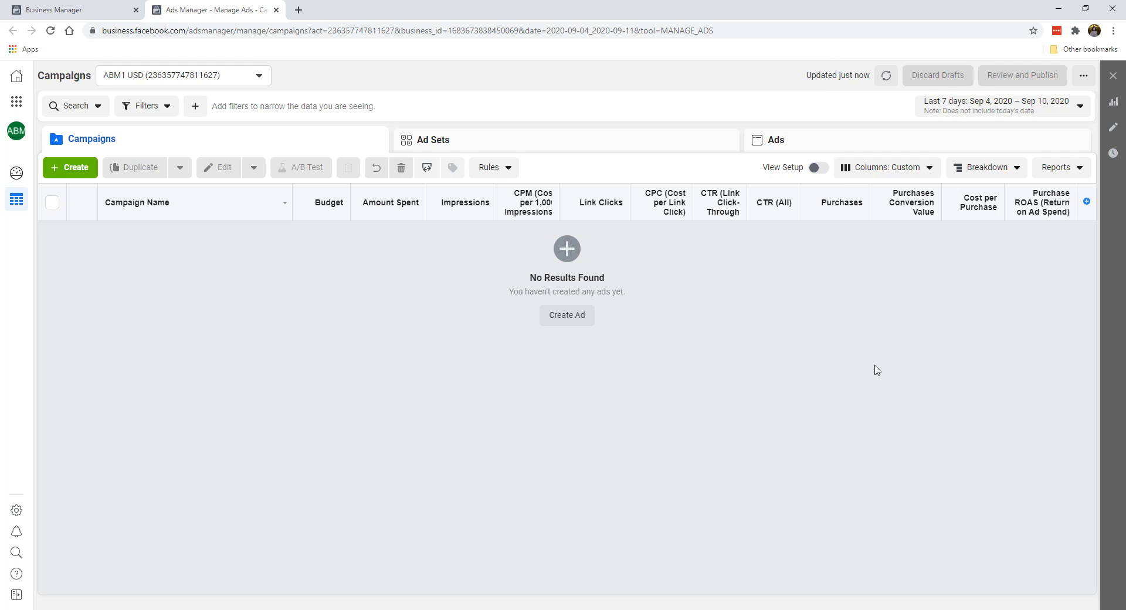
Step: Customize the columns again, adding only the total and cost for Adds to Cart, without the website, offline and on-Facebook breakdowns
left_click(906, 171)
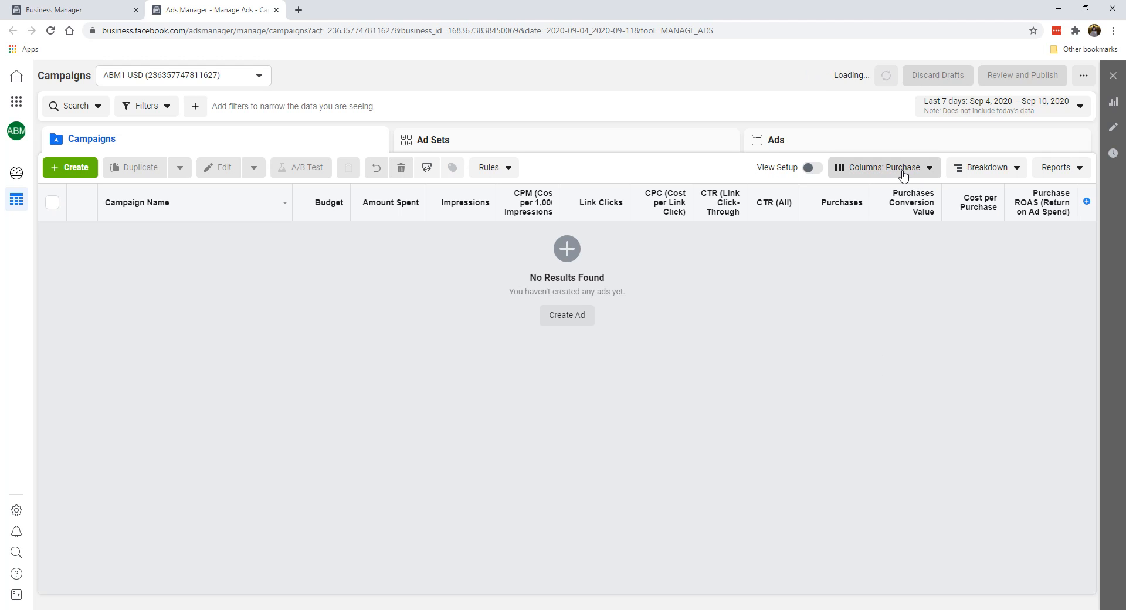
scroll(871, 352, "down", 1)
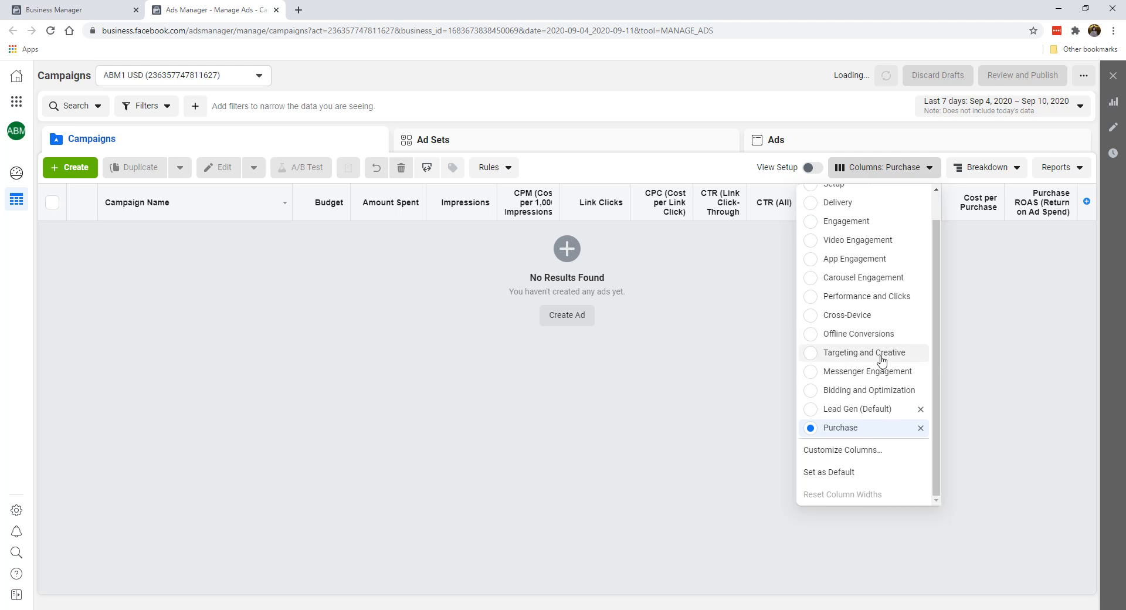
left_click(872, 452)
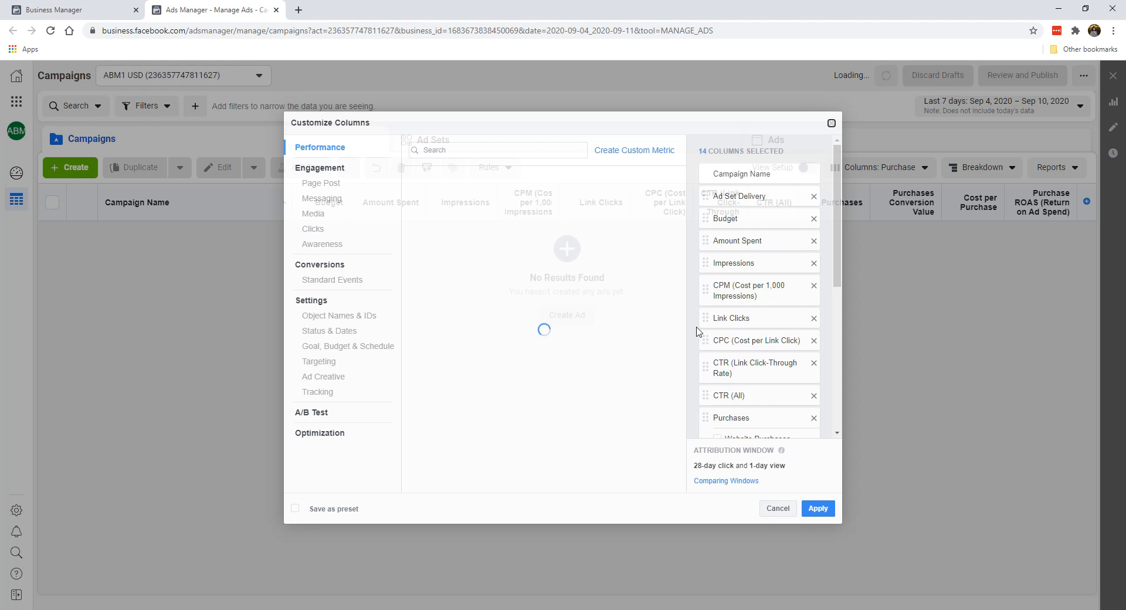
left_click(498, 150)
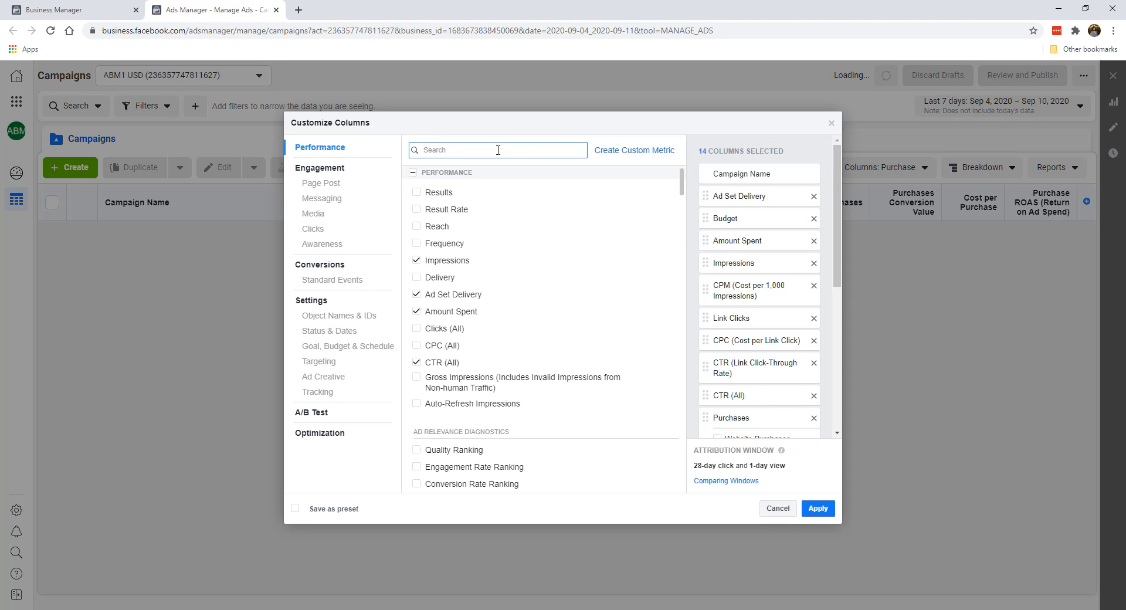
type("add")
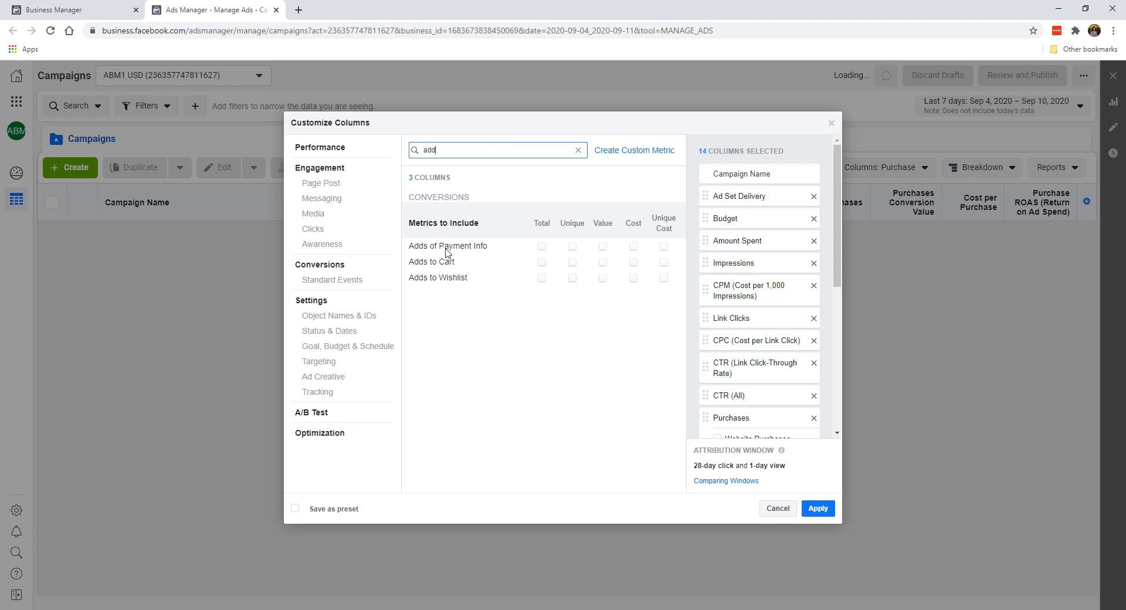
left_click(543, 263)
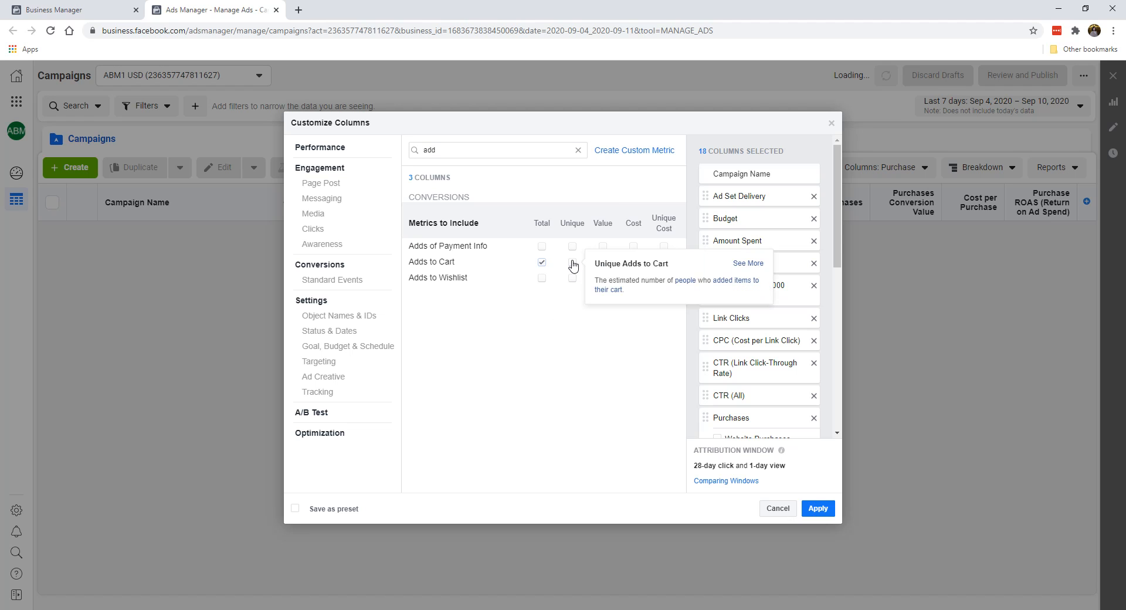
left_click(573, 264)
left_click(633, 262)
scroll(791, 316, "down", 2)
scroll(791, 316, "down", 5)
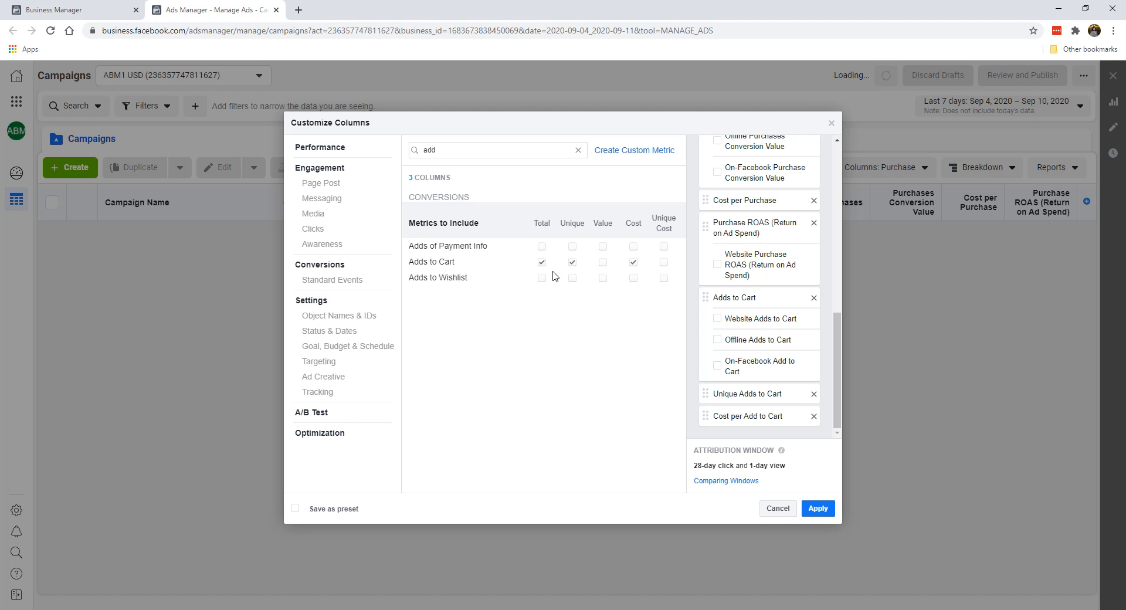
left_click(572, 262)
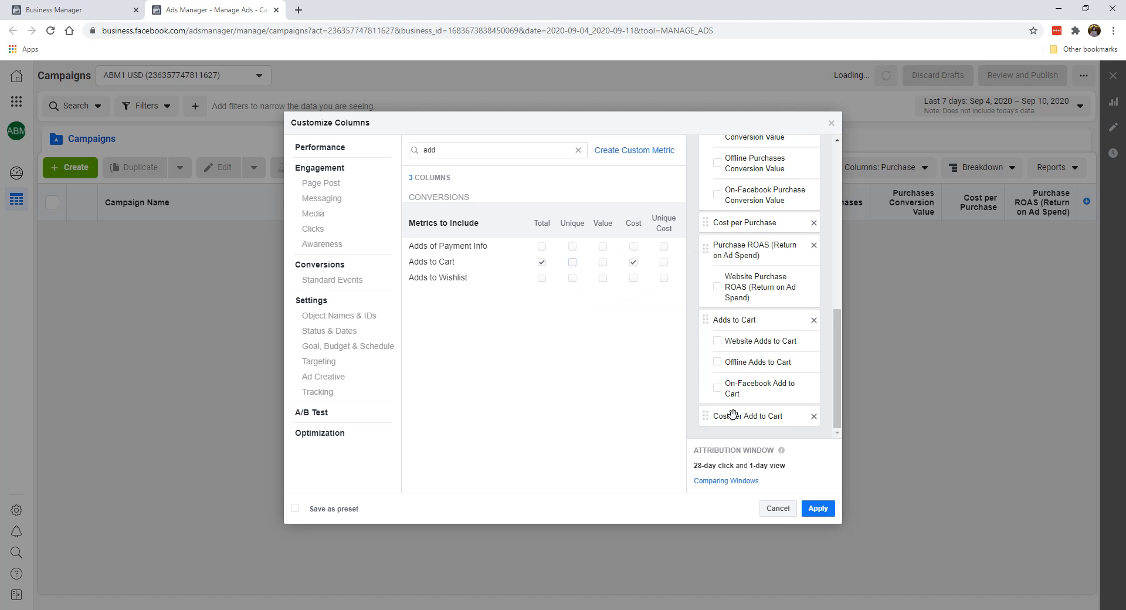
Step: Try adding the total and cost columns for Checkouts Initiated without their breakdowns, and remove both again
double_click(491, 146)
type("ini")
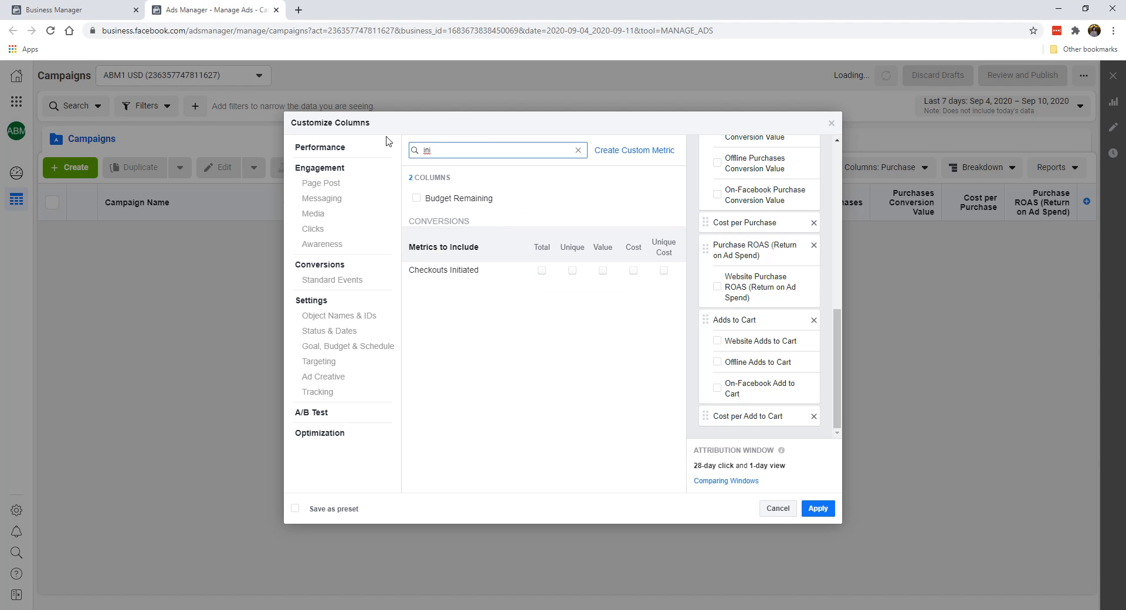
left_click(541, 271)
left_click(633, 270)
scroll(748, 326, "down", 2)
left_click(717, 355)
left_click(717, 388)
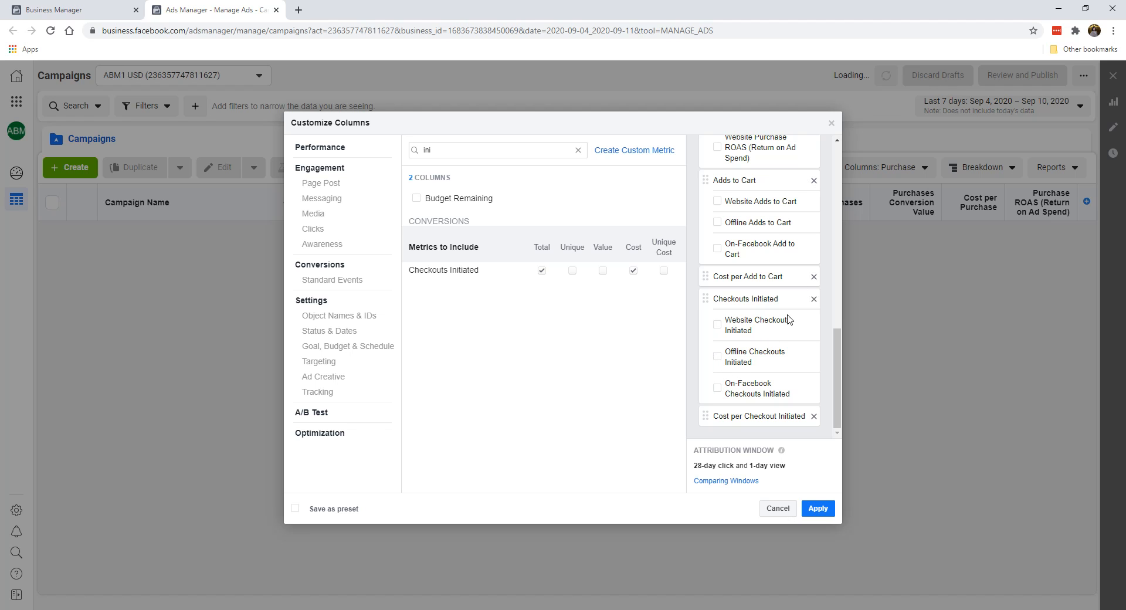
left_click(814, 299)
left_click(814, 416)
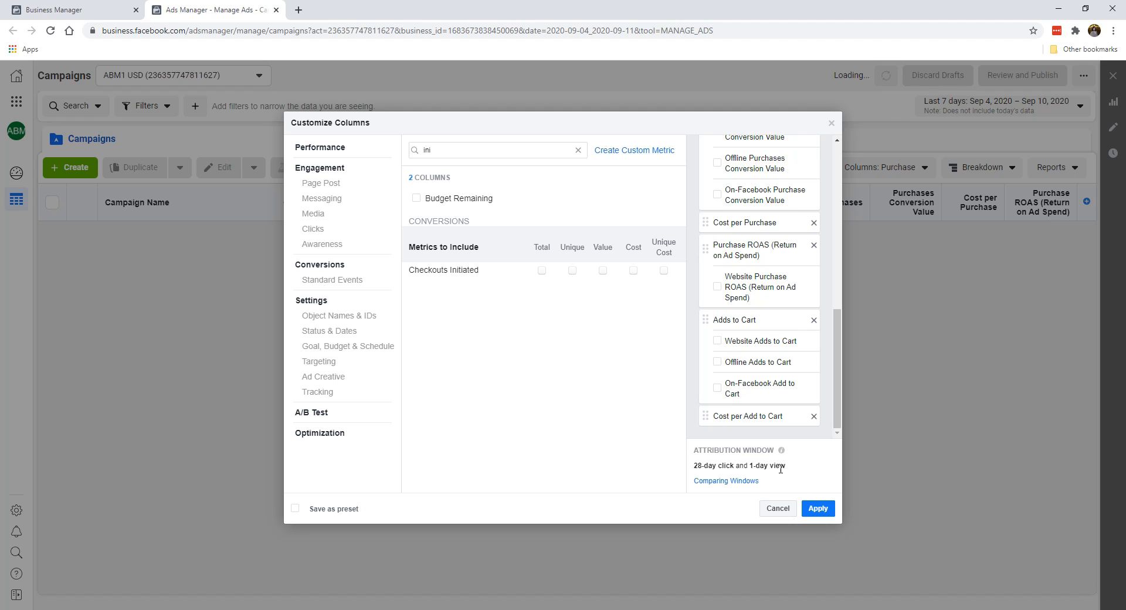
Step: Save the extended column selection as a preset named "E-Commer" and apply it to the campaign table
left_click(345, 509)
double_click(414, 516)
type("E-Commerce")
left_click(818, 508)
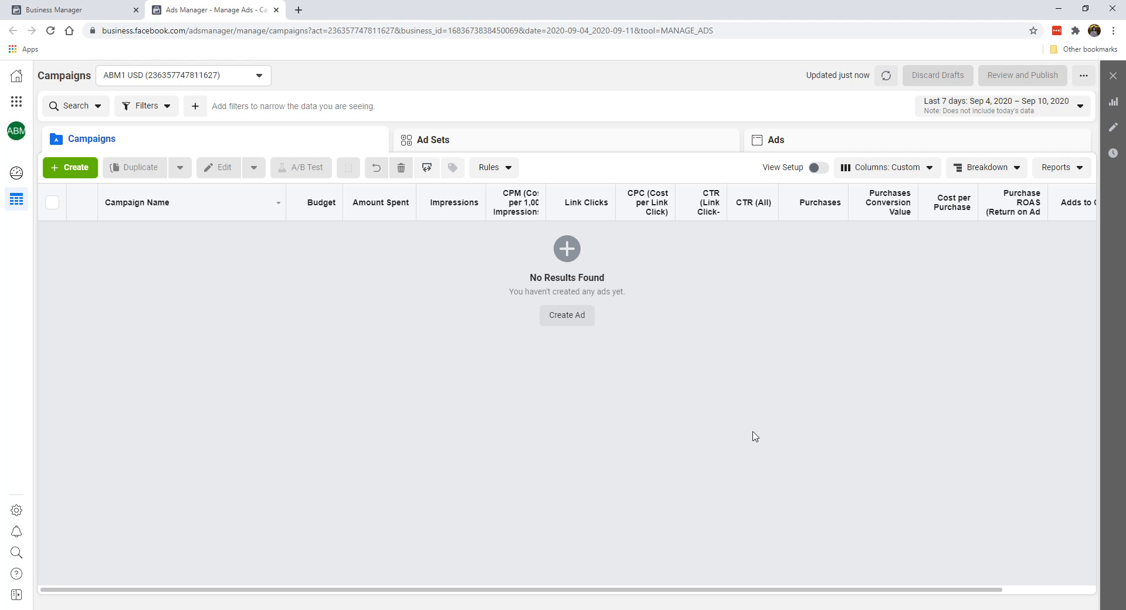